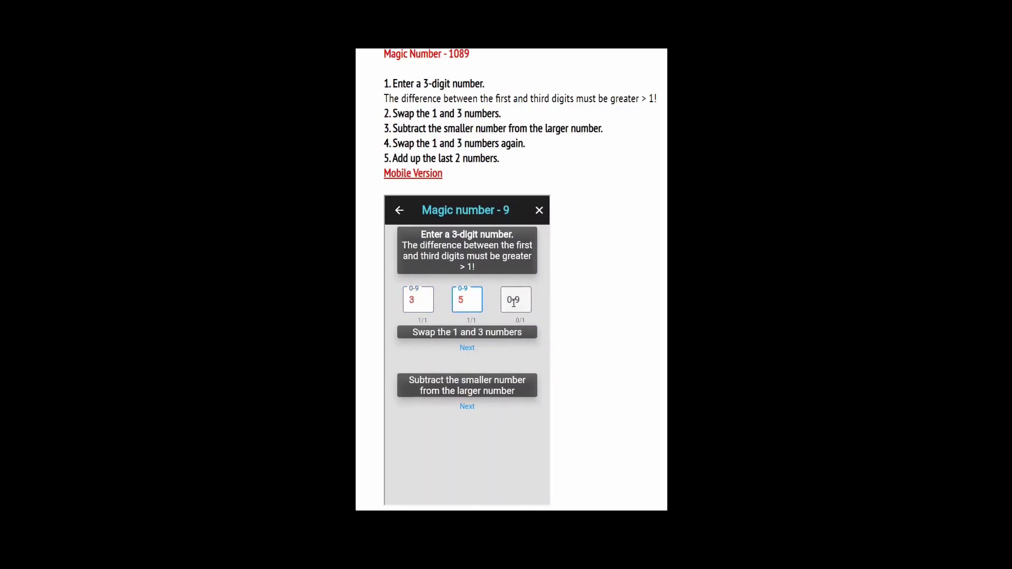
# - Enter digits 3, 5, 5 (correcting the last from 3 to 5) and run the first swap
pyautogui.click(513, 301)
pyautogui.write('3')
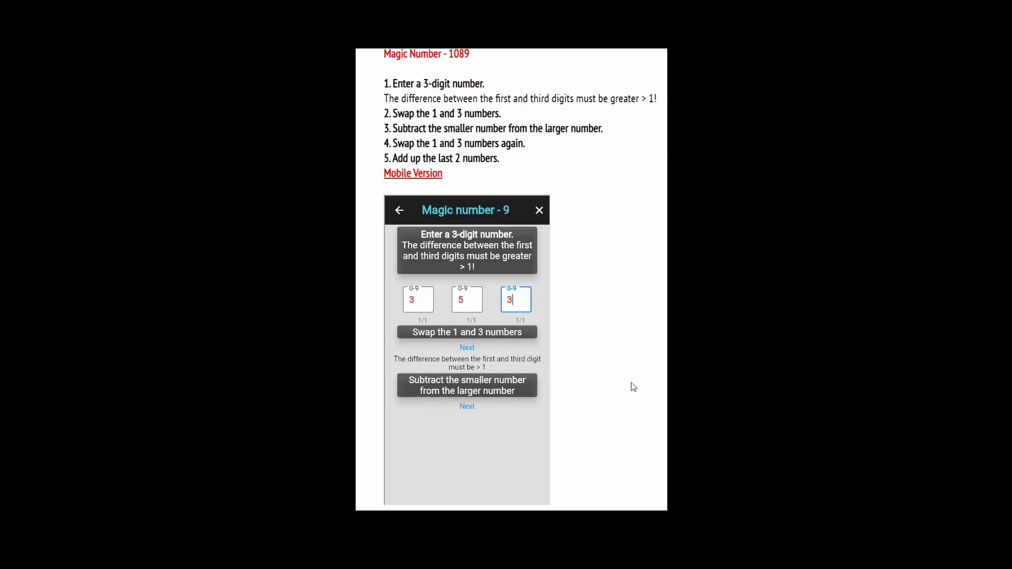
pyautogui.press('BackSpace')
pyautogui.write('5')
pyautogui.click(468, 348)
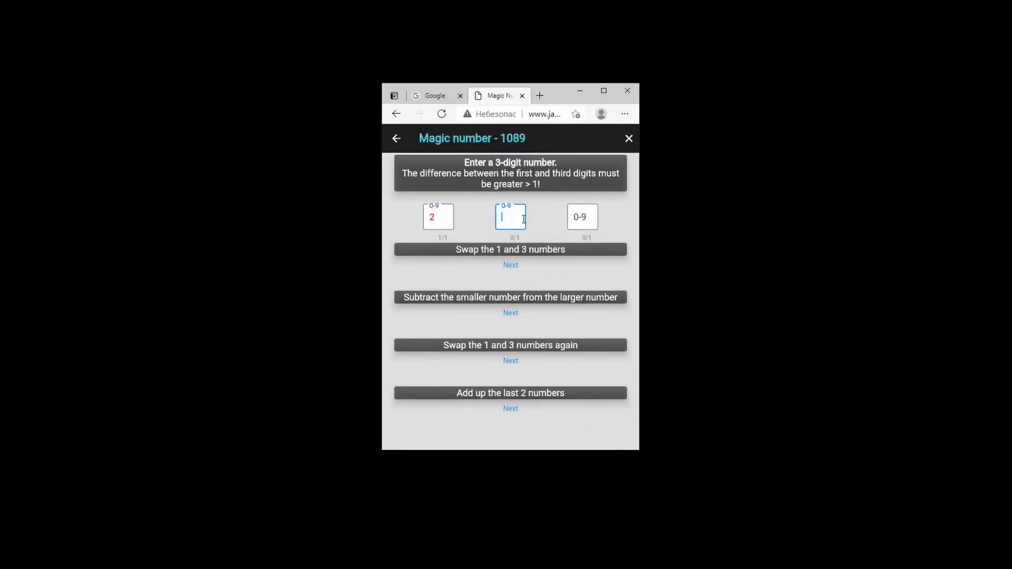
pyautogui.write('8')
# - With digits 2, 8, 4, run swap 482, subtract 198, swap 891 and add to reach 1089
pyautogui.click(567, 223)
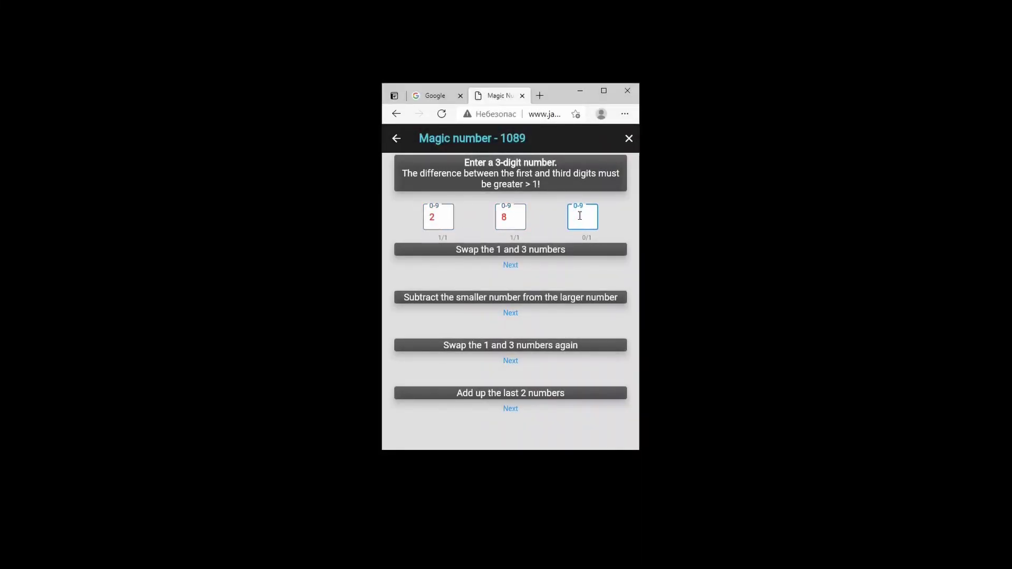
pyautogui.write('4')
pyautogui.click(507, 266)
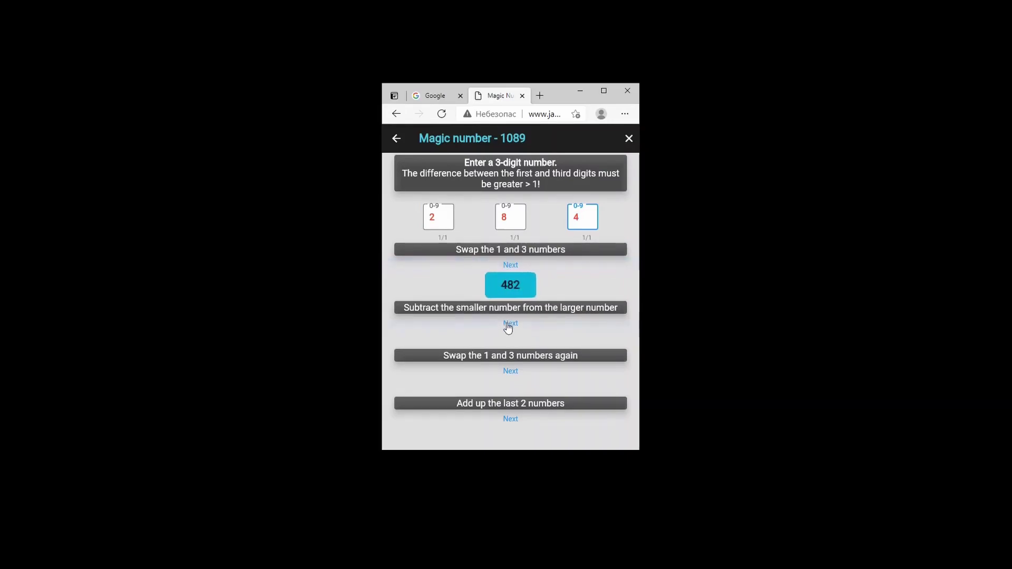
pyautogui.click(510, 323)
pyautogui.click(510, 371)
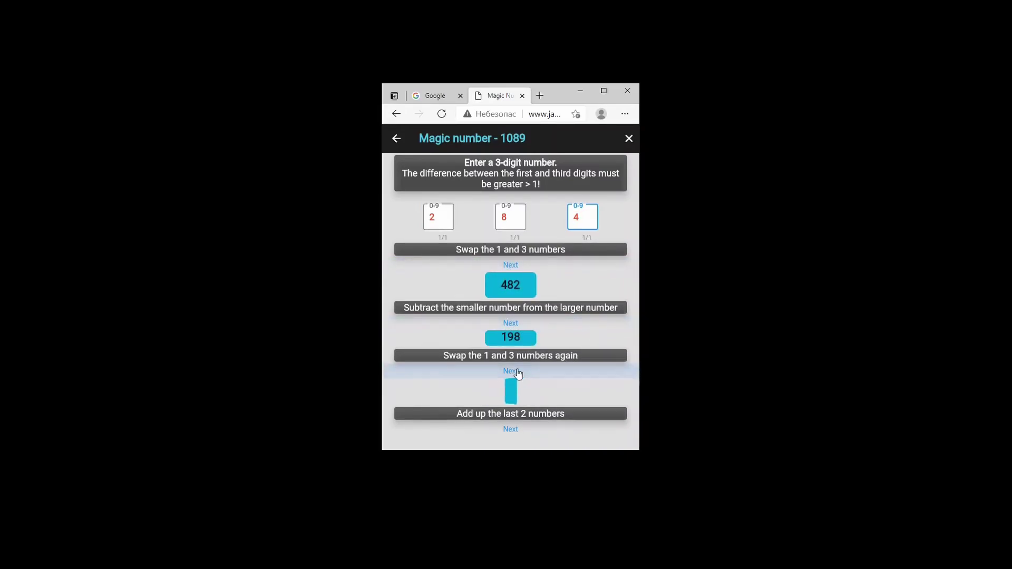
pyautogui.click(512, 430)
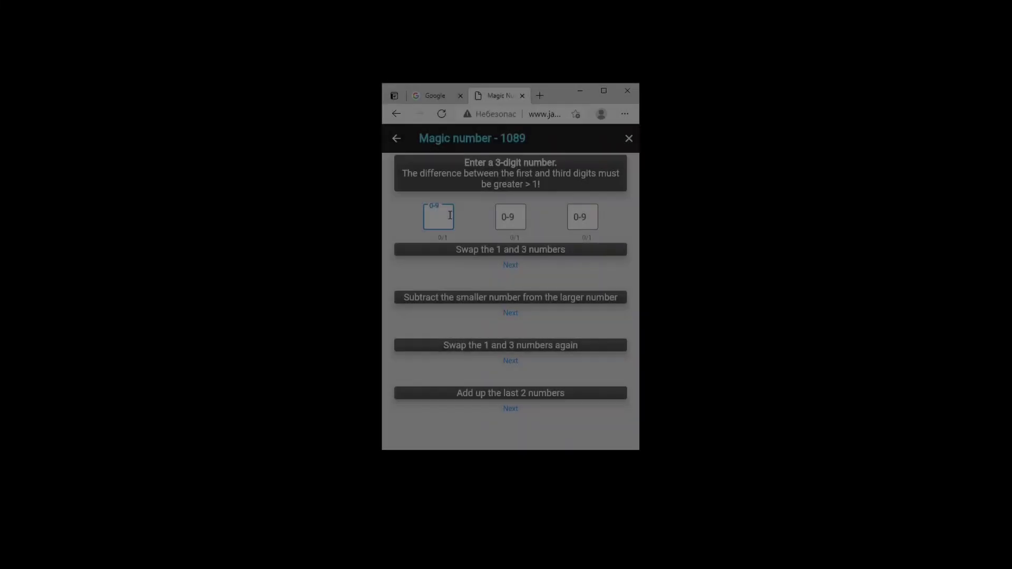
pyautogui.write('2')
# - Re-enter 2, 8, 4 and step through 482, 198, 891 to the final 1089
pyautogui.click(506, 220)
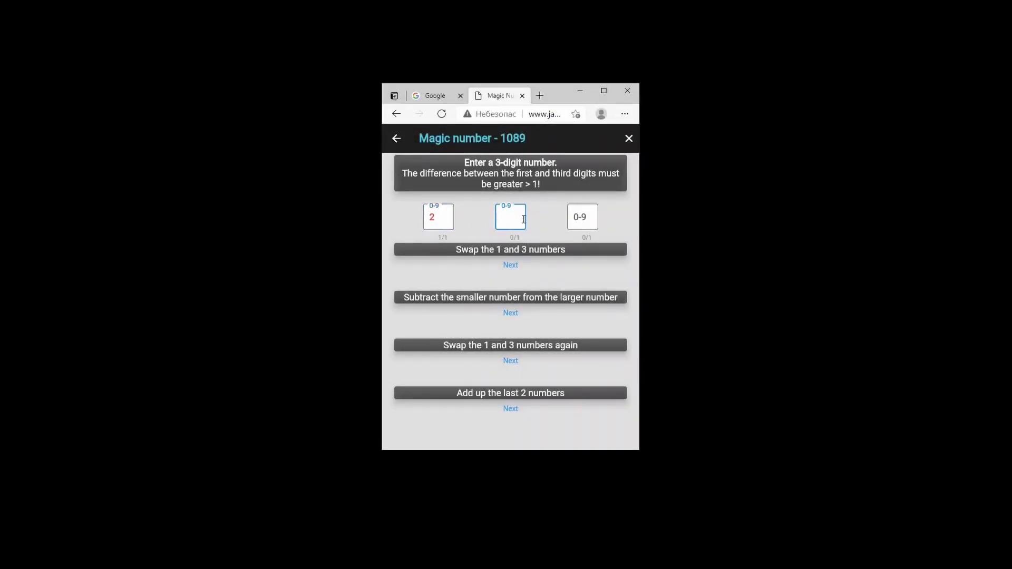
pyautogui.write('8')
pyautogui.click(580, 217)
pyautogui.write('4')
pyautogui.click(511, 267)
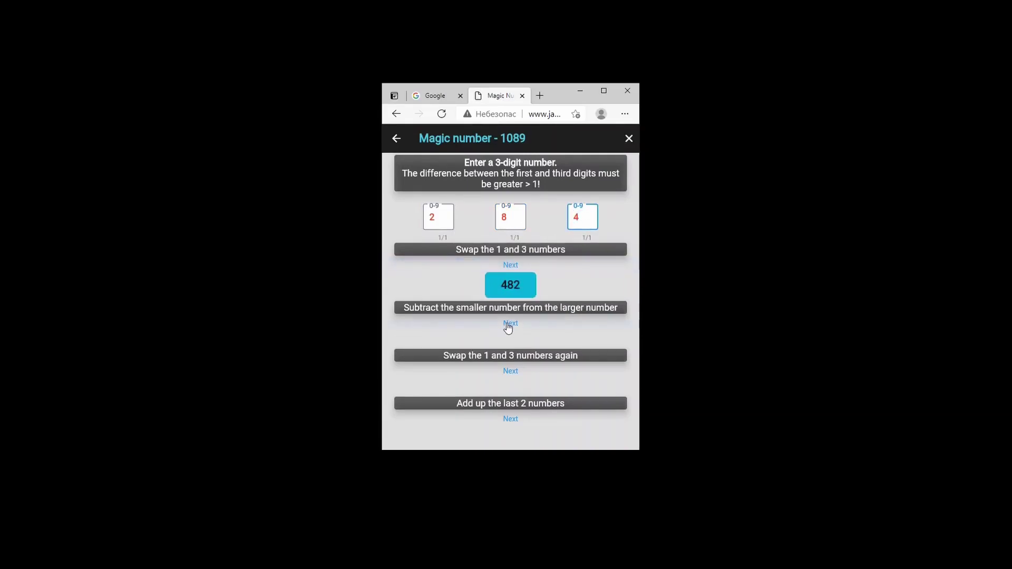
pyautogui.click(510, 323)
pyautogui.click(513, 372)
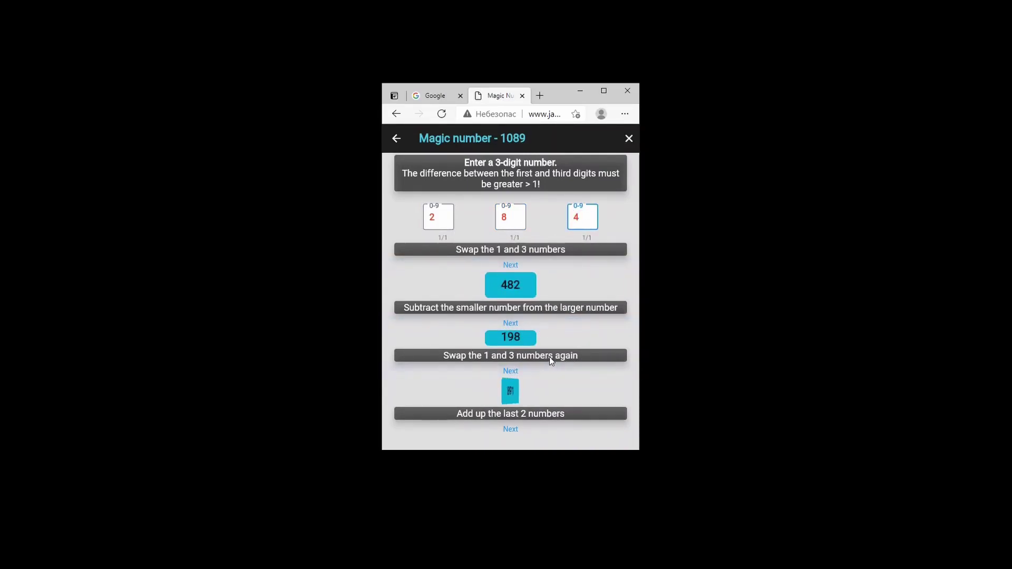
pyautogui.click(513, 430)
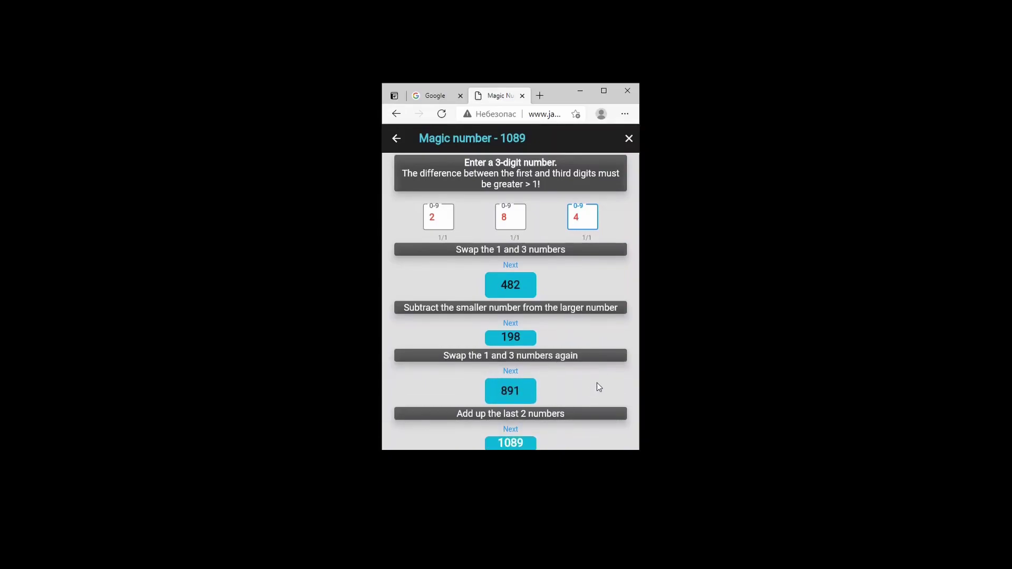